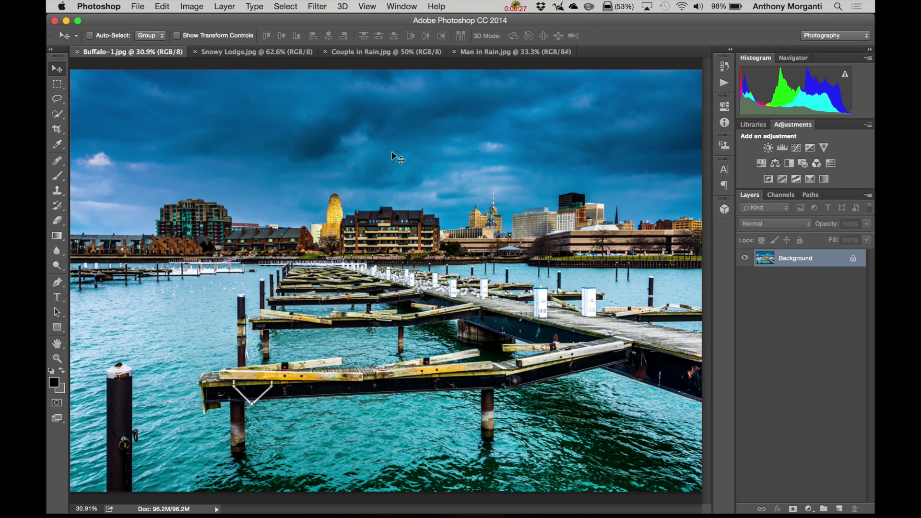
Step: Check the workspace menu and dismiss it without changing the workspace
click(410, 6)
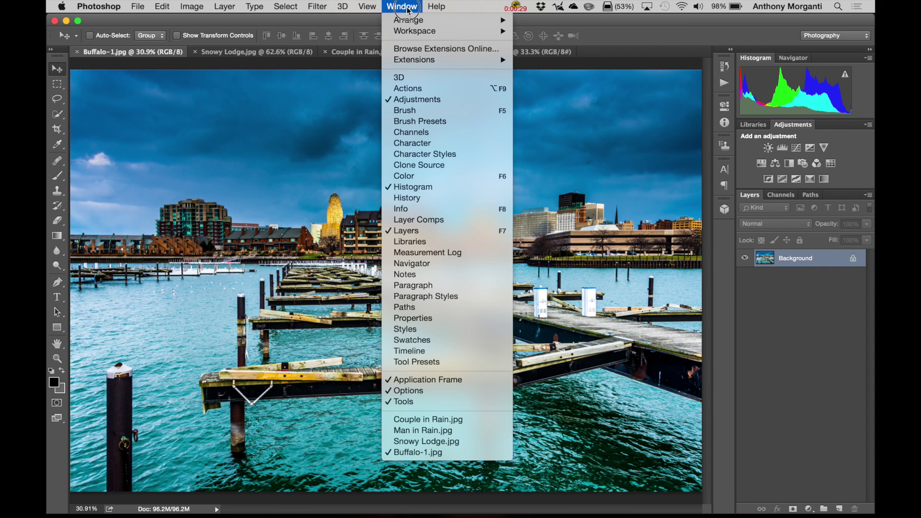
mouse_move(445, 30)
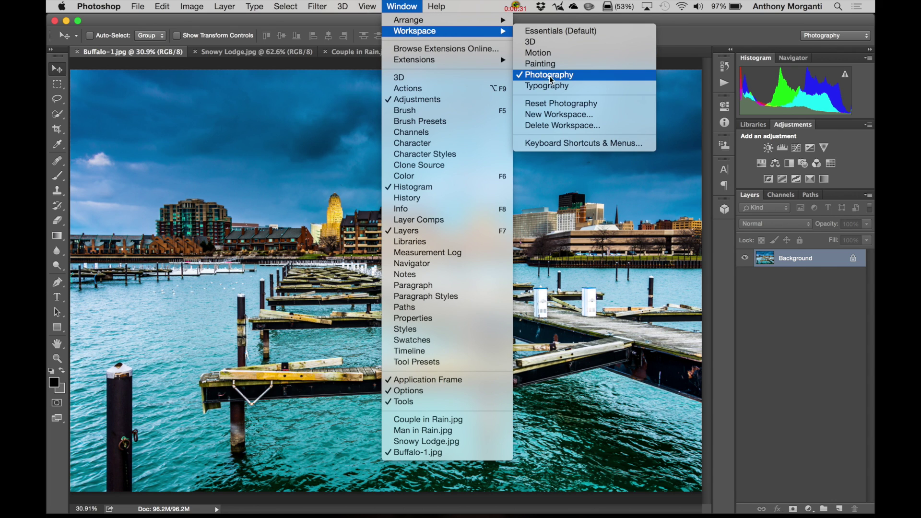
click(716, 36)
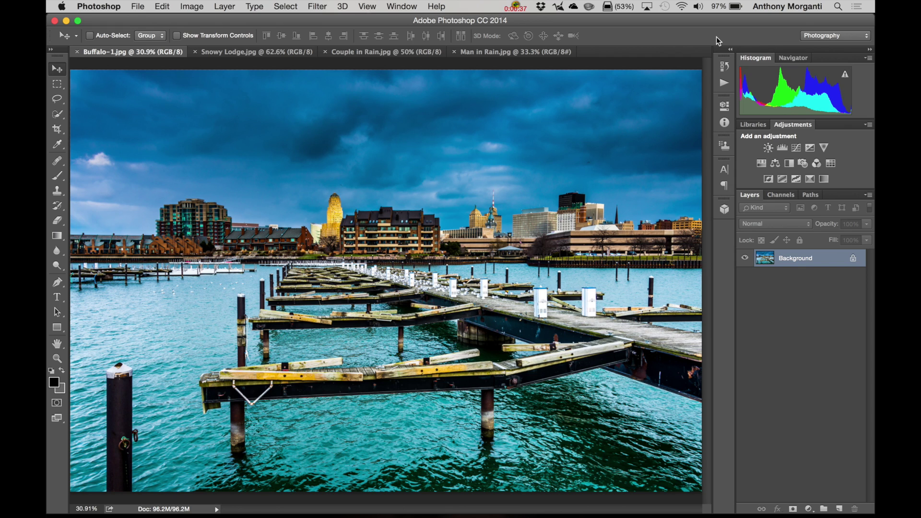
Step: Load the Morganti Weather Effects.atn action set from the Desktop into the Actions panel
click(722, 82)
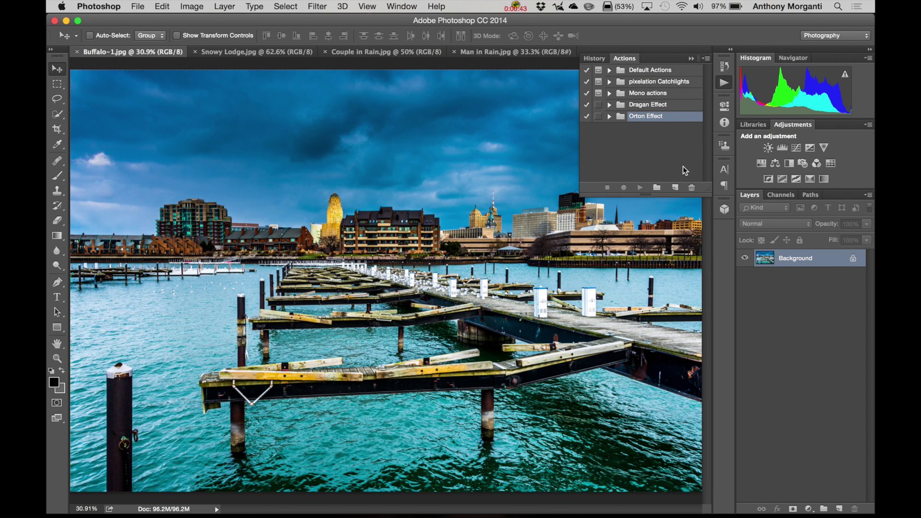
click(706, 59)
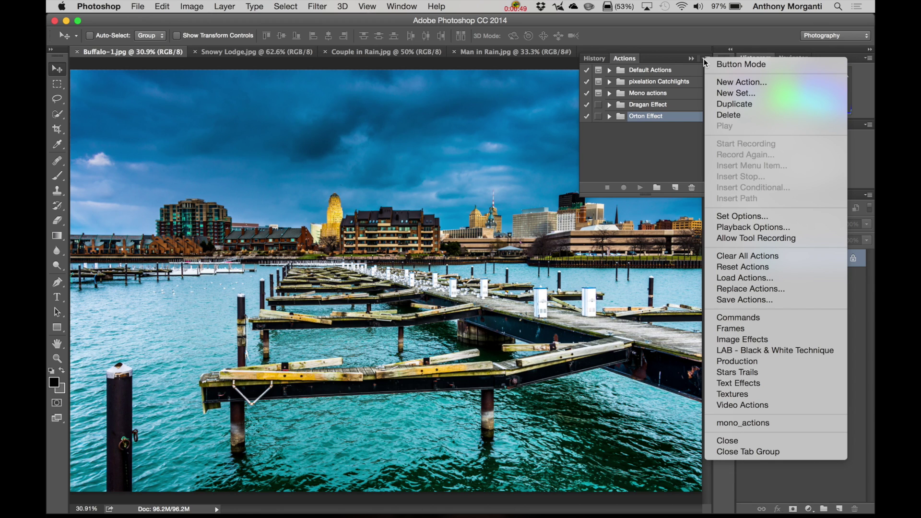
click(737, 281)
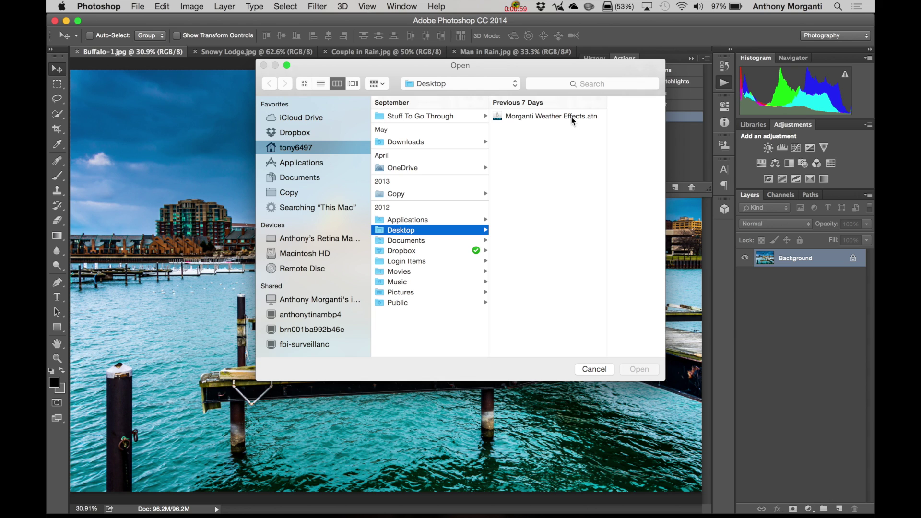
click(538, 117)
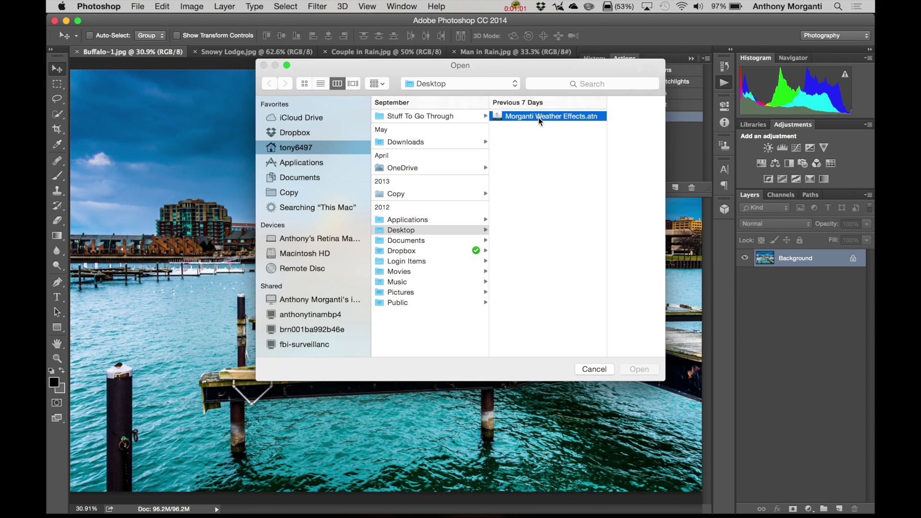
click(637, 368)
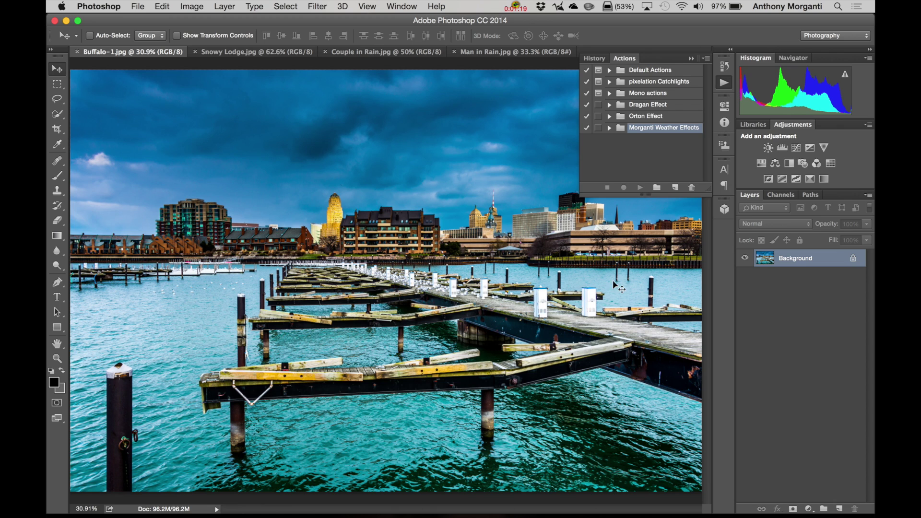
Step: Play the Morganti Snow action on Buffalo-1.jpg, adding Snow Big, Middle and Small layers
click(609, 128)
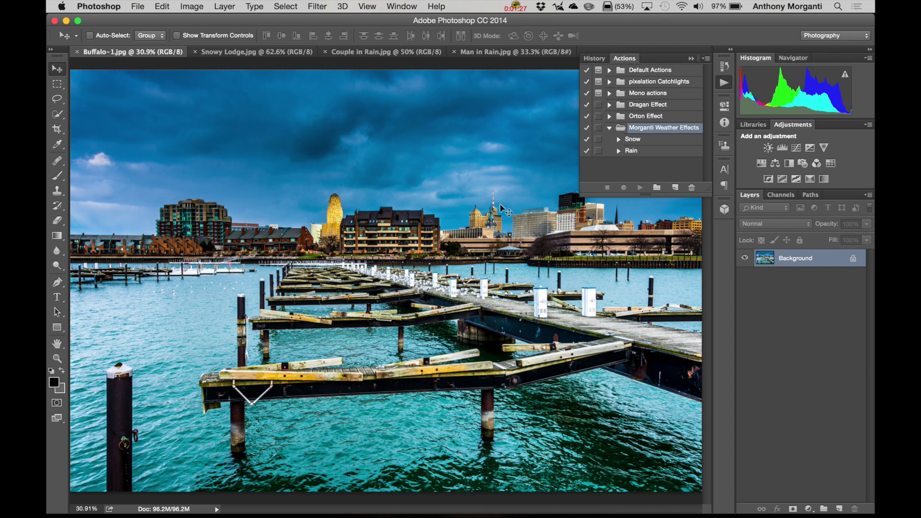
click(631, 142)
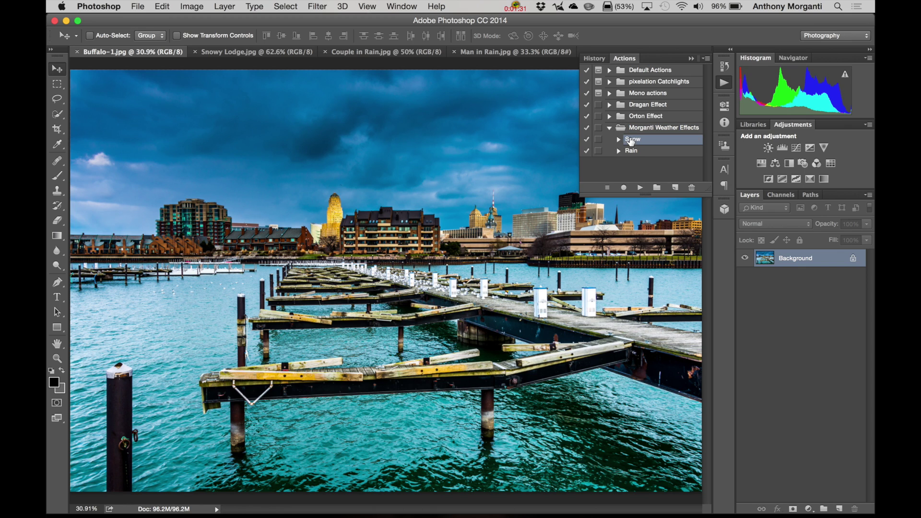
click(640, 188)
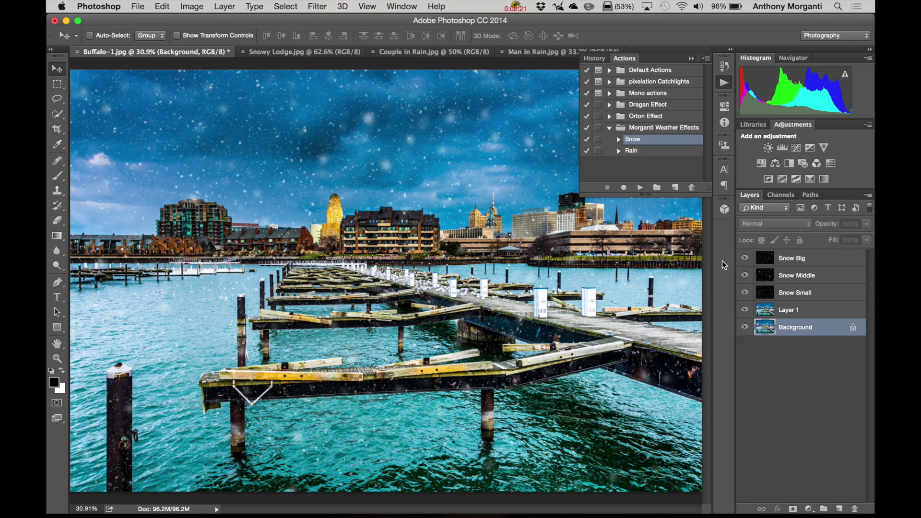
click(691, 58)
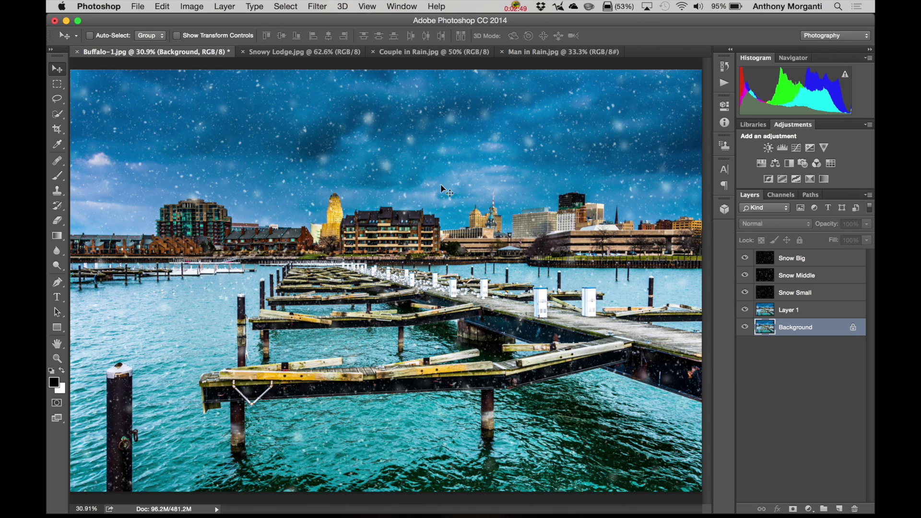
Step: Switch to the Snowy Lodge.jpg document
click(281, 50)
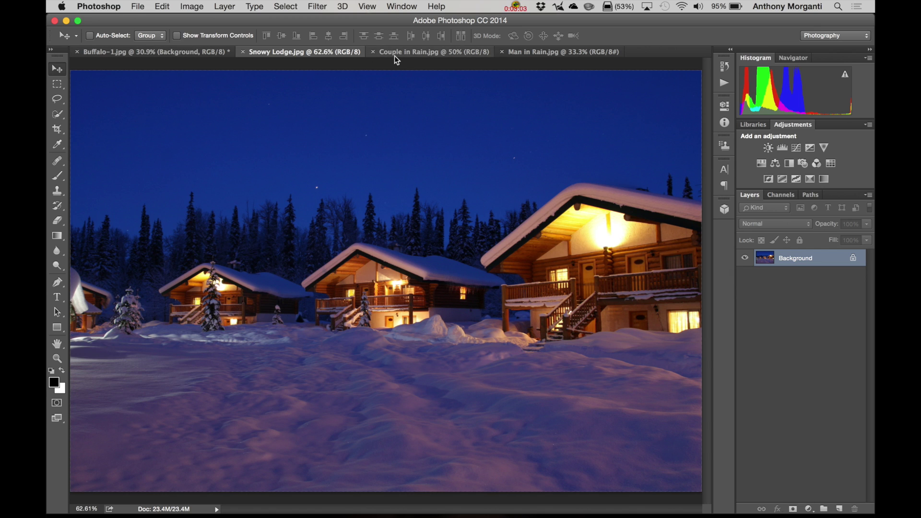
Step: Run the Snow action on Snowy Lodge.jpg, adding Snow Big, Middle and Small layers
click(723, 85)
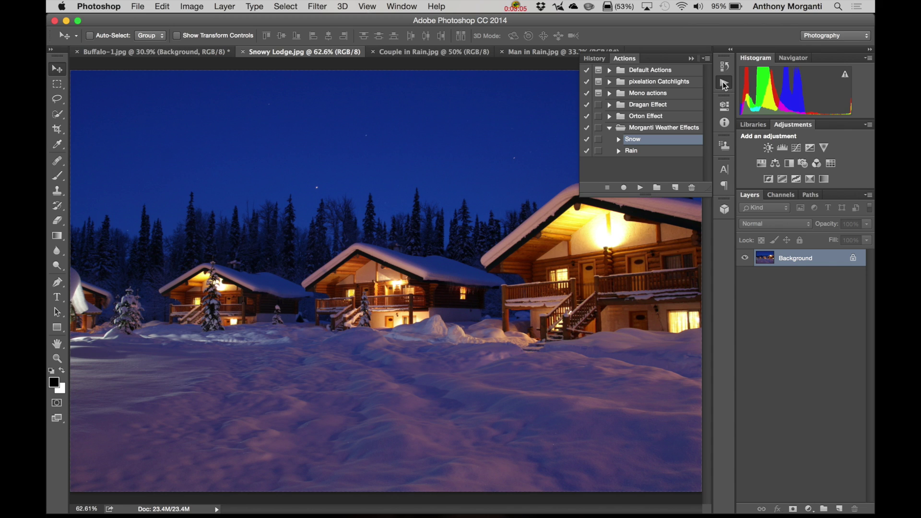
click(640, 187)
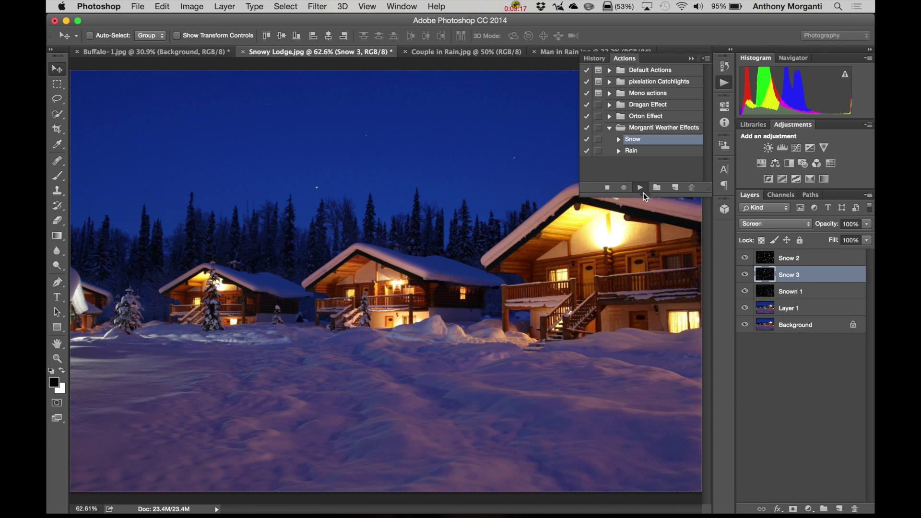
click(691, 58)
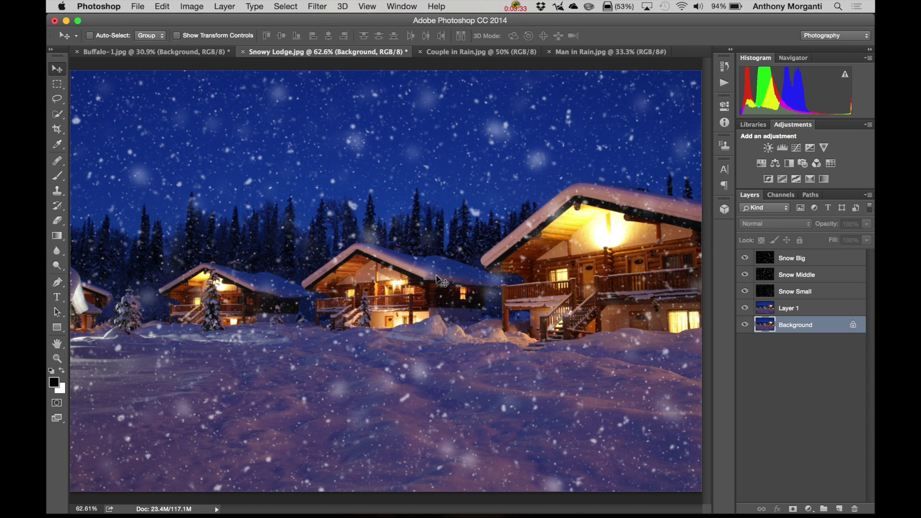
Step: Select the Snow Big layer and toggle Snow Big and Snow Middle visibility to compare
click(789, 259)
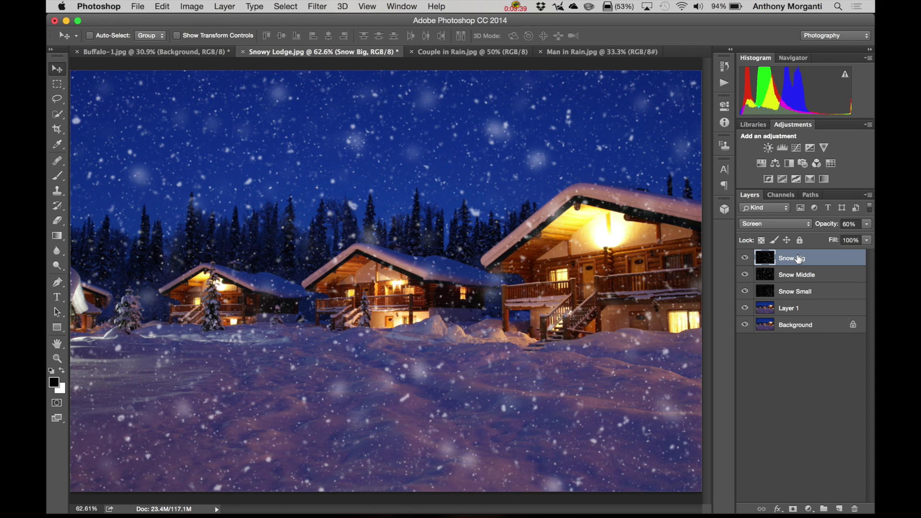
click(745, 260)
click(745, 260)
click(746, 274)
click(746, 275)
click(744, 260)
click(744, 259)
Step: Erase large snowflakes from the sky and snowy foreground with the 400 px Eraser
click(60, 223)
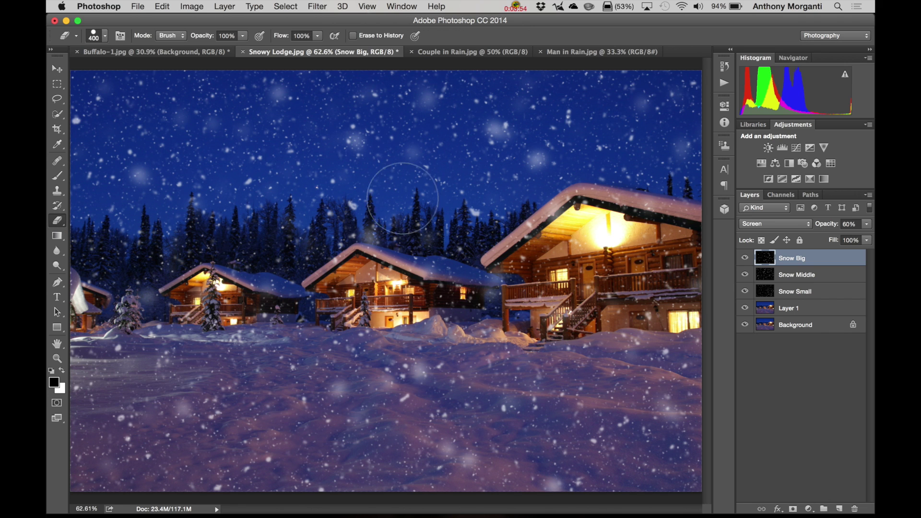
mouse_move(487, 130)
mouse_down()
mouse_move(543, 140)
mouse_move(514, 144)
mouse_move(555, 165)
mouse_move(493, 193)
mouse_move(487, 186)
mouse_up()
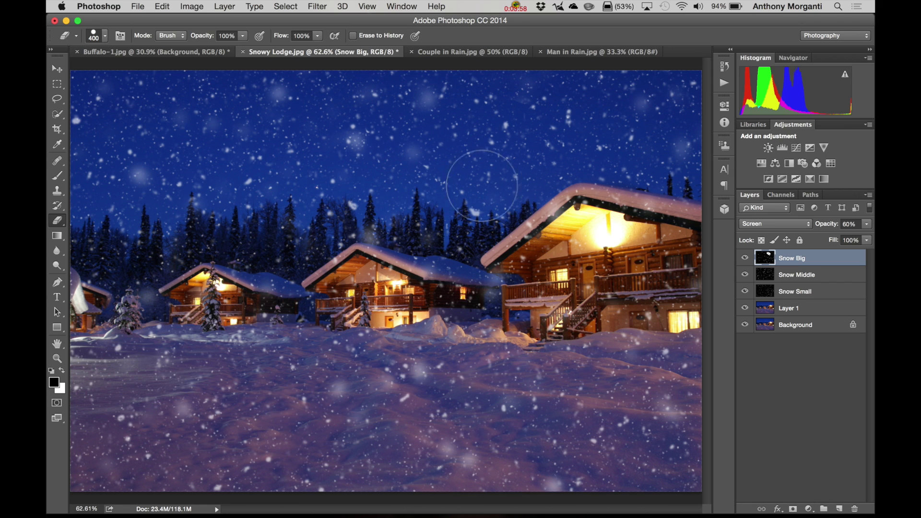
mouse_move(301, 140)
mouse_down()
mouse_move(164, 165)
mouse_move(118, 181)
mouse_move(127, 199)
mouse_up()
mouse_move(166, 397)
mouse_down()
mouse_move(350, 388)
mouse_move(479, 436)
mouse_move(425, 371)
mouse_up()
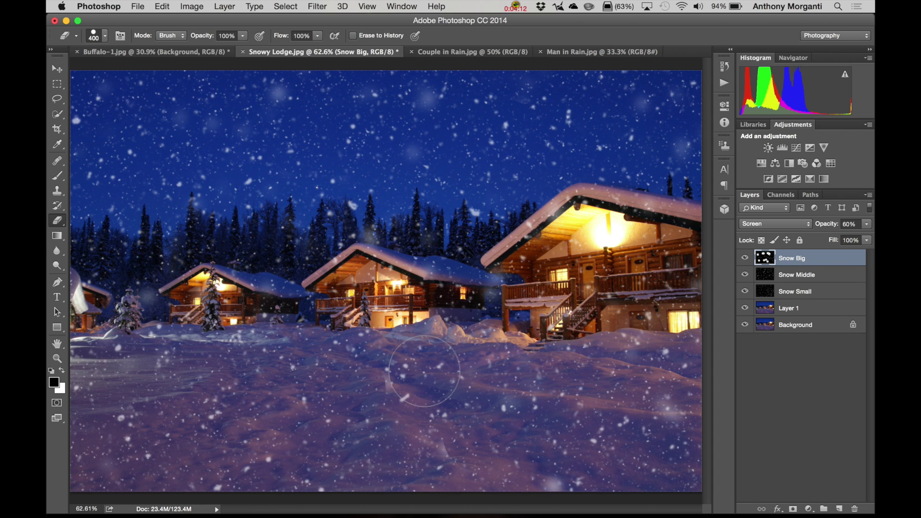
Step: Apply the Rain action to Couple in Rain.jpg, creating a Rain layer
click(463, 52)
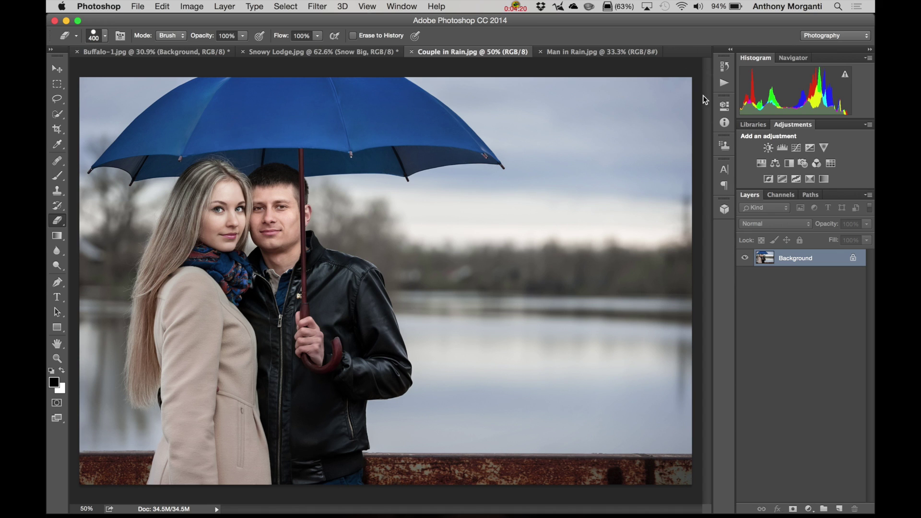
click(725, 84)
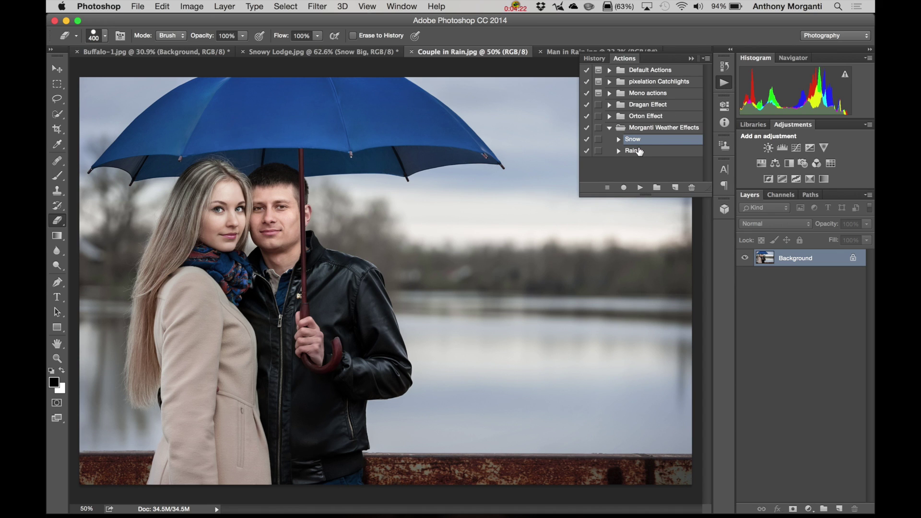
click(631, 152)
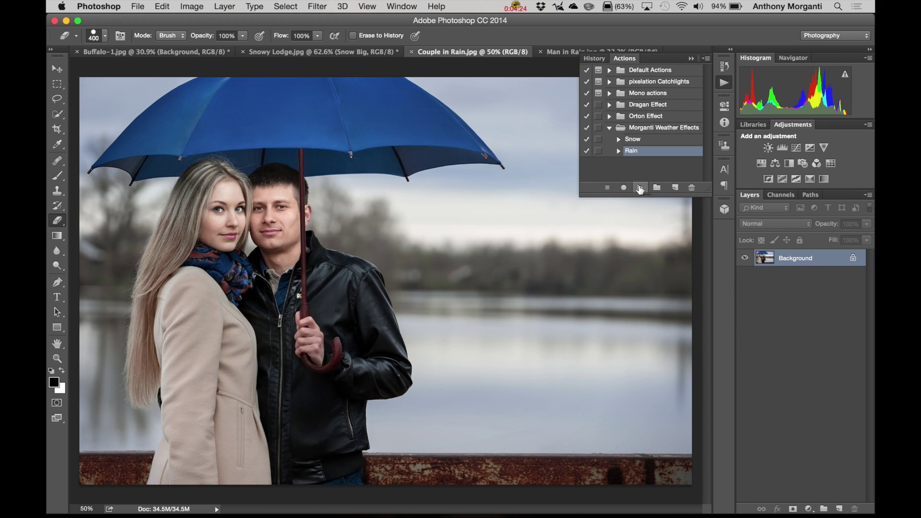
click(640, 187)
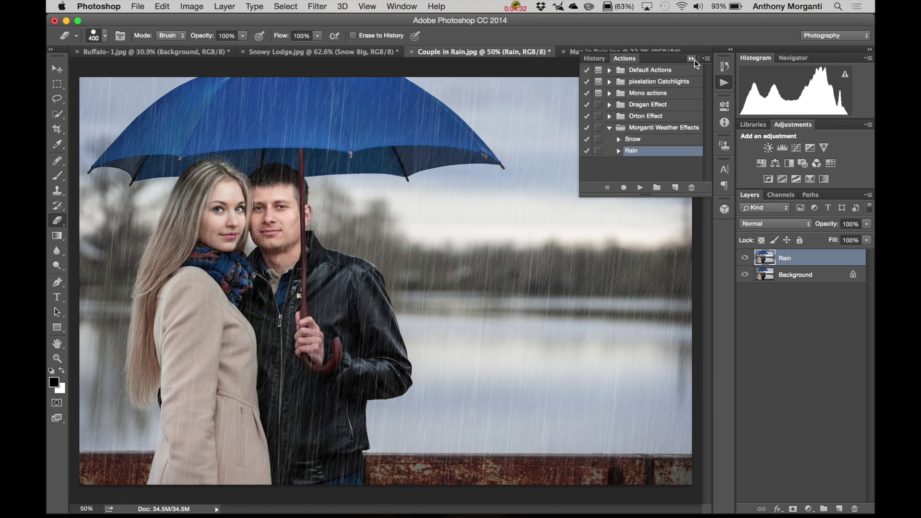
click(692, 59)
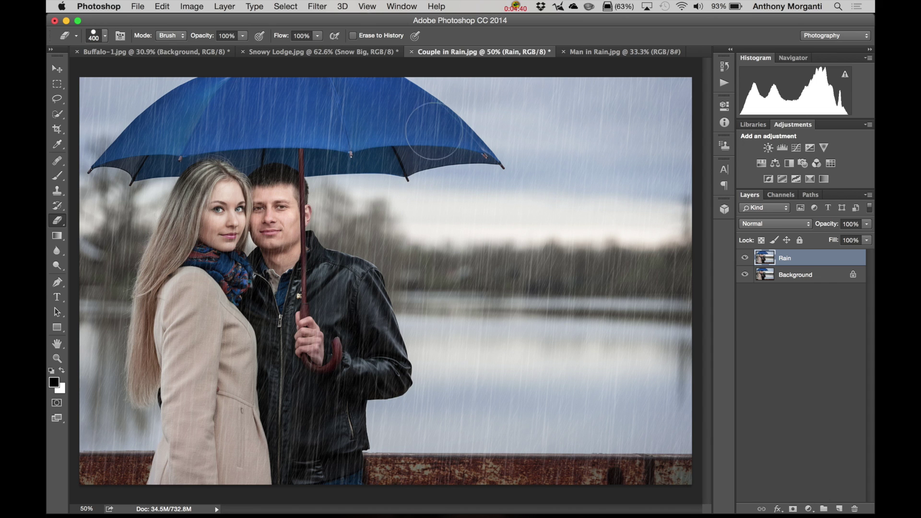
Step: Apply the Rain action to Man in Rain.jpg, adding a Rain layer
click(609, 51)
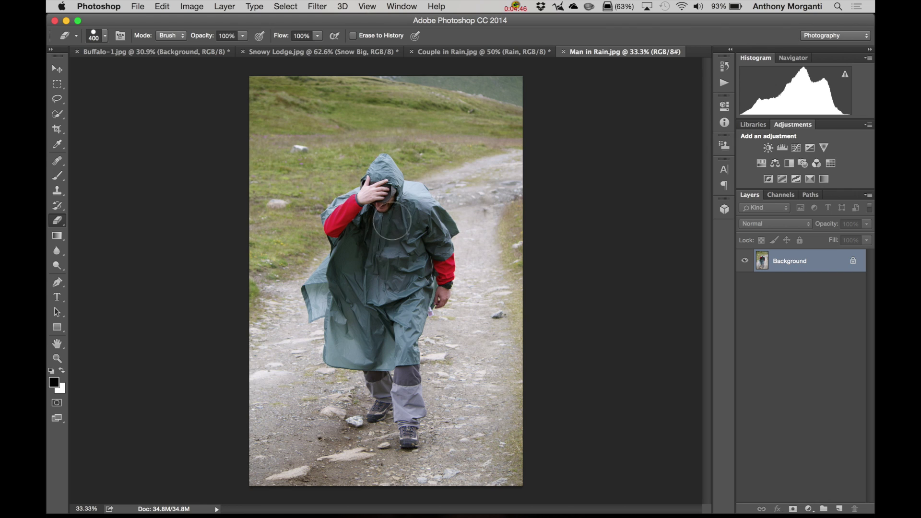
click(725, 83)
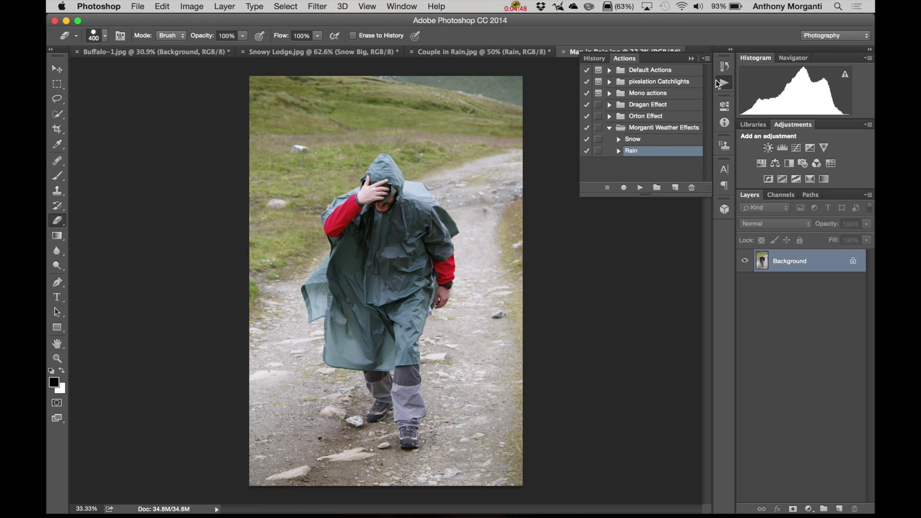
click(640, 188)
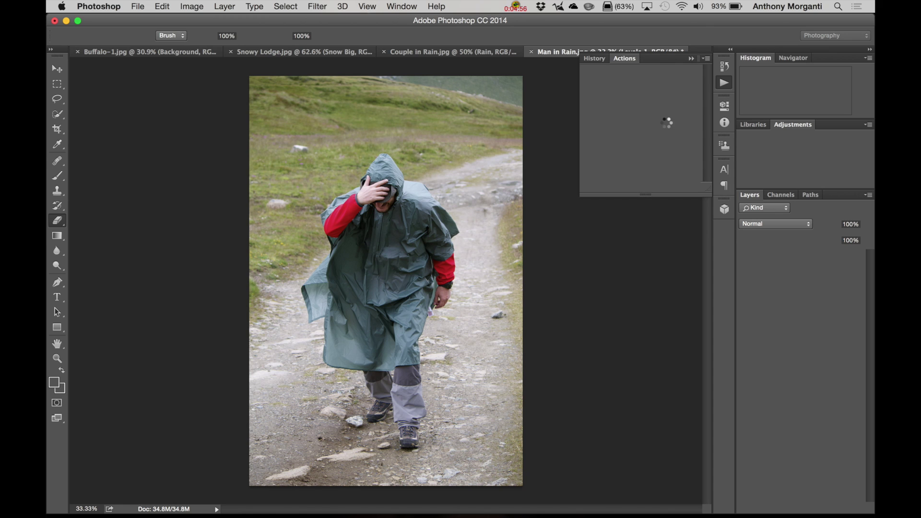
click(691, 58)
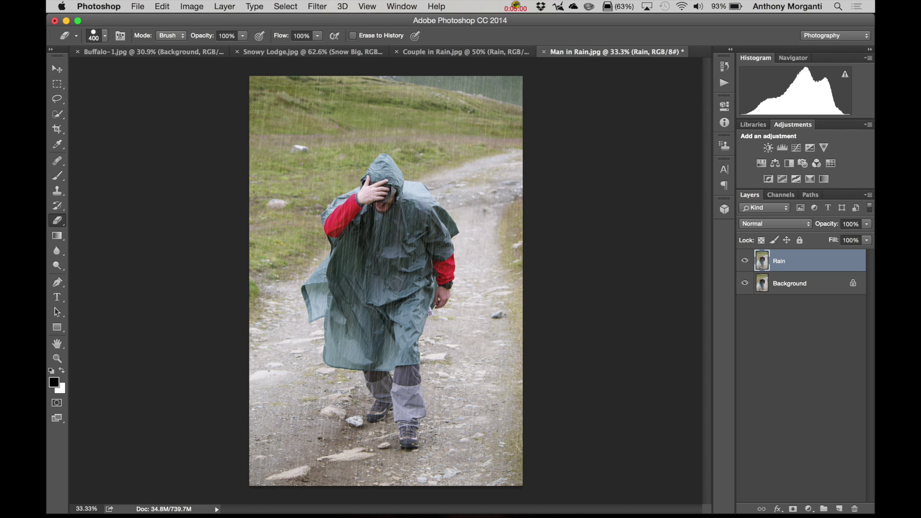